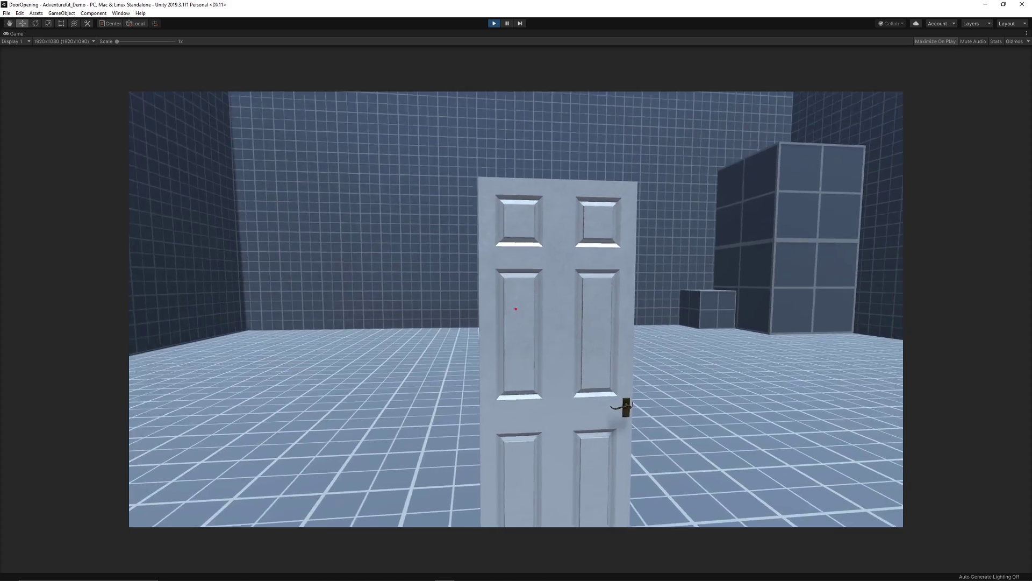
Walk the player toward the door and around it to view another side in Play mode
{"action": "key", "text": "w"}
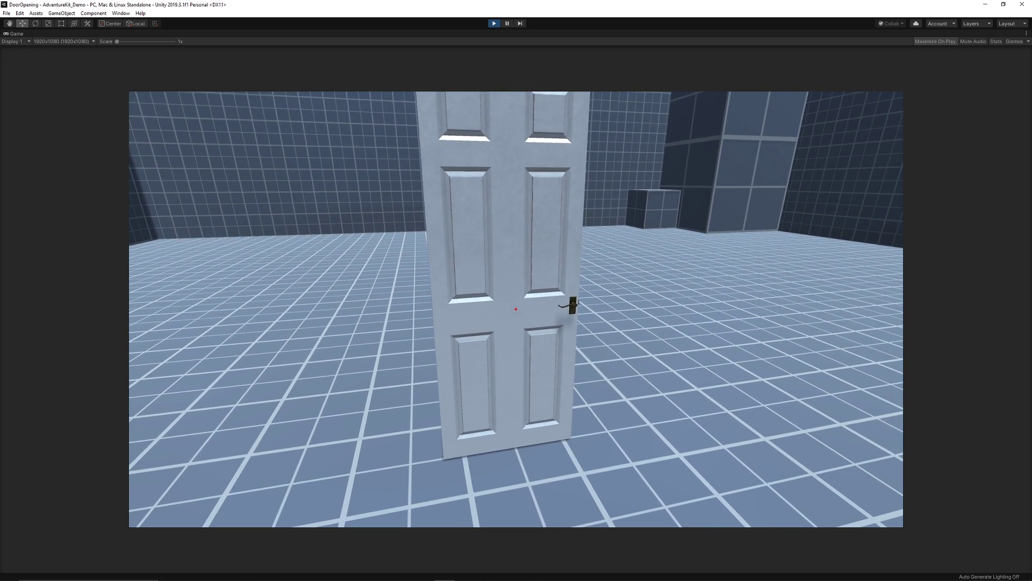
{"action": "key", "text": "s"}
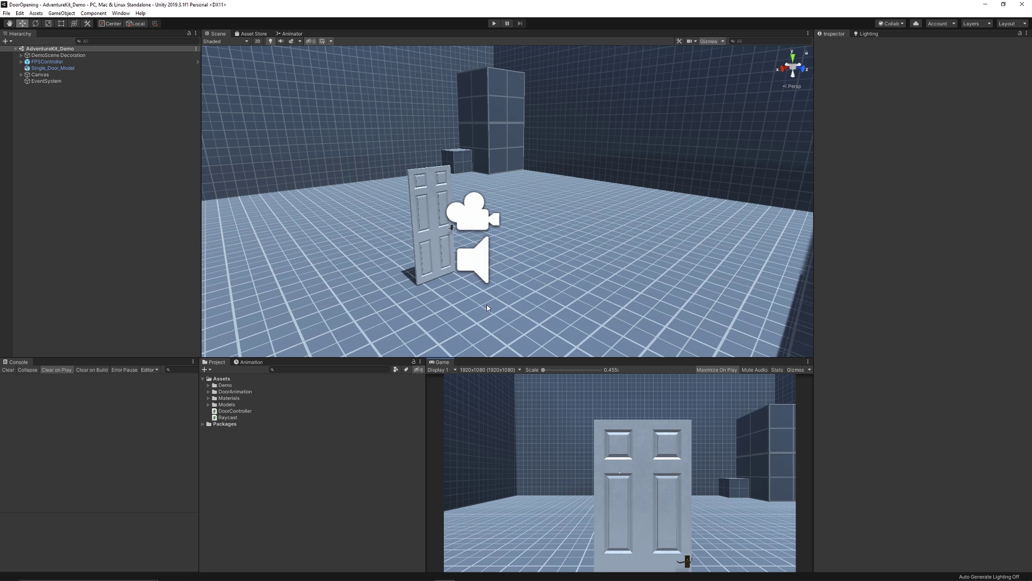
Select Single_Door_Model and switch the tool handle from Center to Pivot at its hinge edge
{"action": "scroll", "coordinate": [479, 285], "scroll_direction": "up", "scroll_amount": 5}
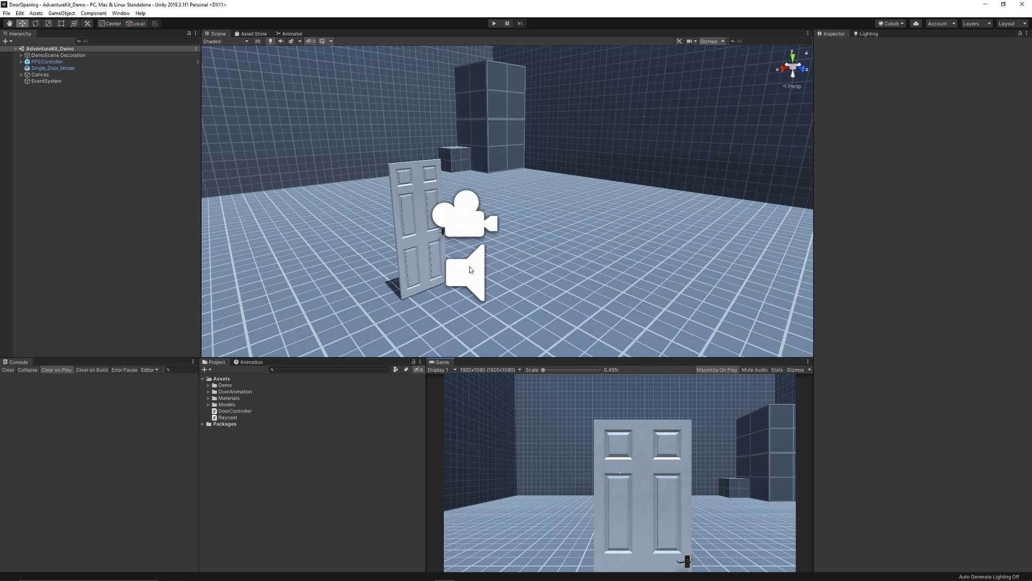
{"action": "scroll", "coordinate": [421, 243], "scroll_direction": "up", "scroll_amount": 8}
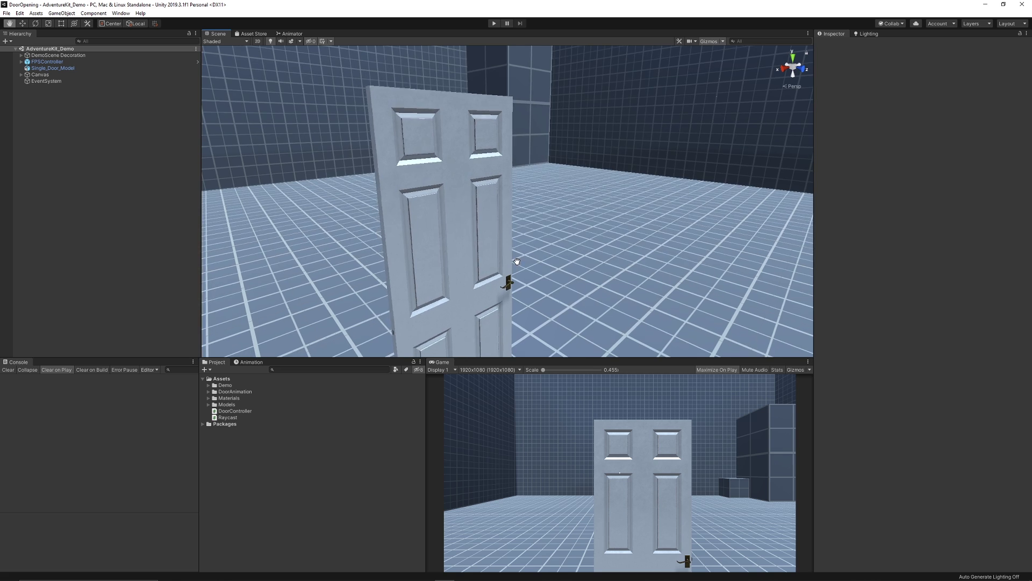
{"action": "scroll", "coordinate": [541, 240], "scroll_direction": "down", "scroll_amount": 2}
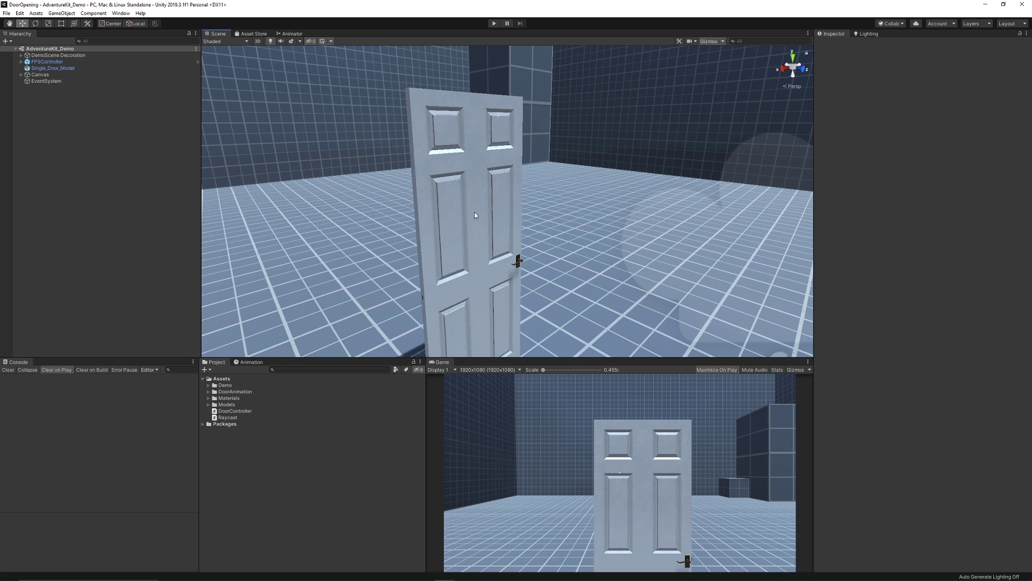
{"action": "left_click", "coordinate": [467, 246]}
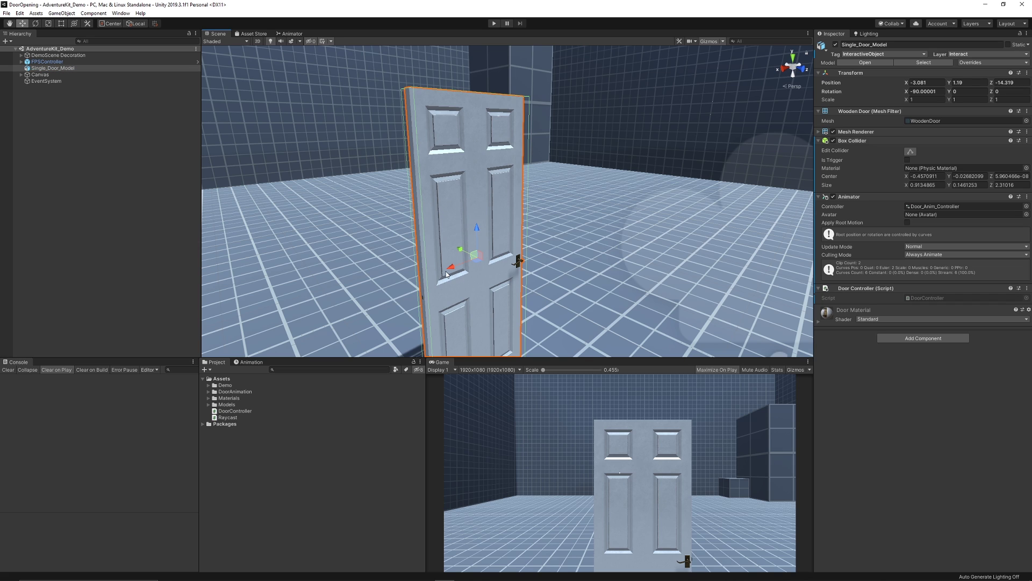
{"action": "left_click", "coordinate": [116, 26]}
{"action": "scroll", "coordinate": [422, 287], "scroll_direction": "down", "scroll_amount": 3}
{"action": "scroll", "coordinate": [467, 263], "scroll_direction": "up", "scroll_amount": 2}
{"action": "left_click", "coordinate": [111, 24]}
{"action": "left_click", "coordinate": [110, 24]}
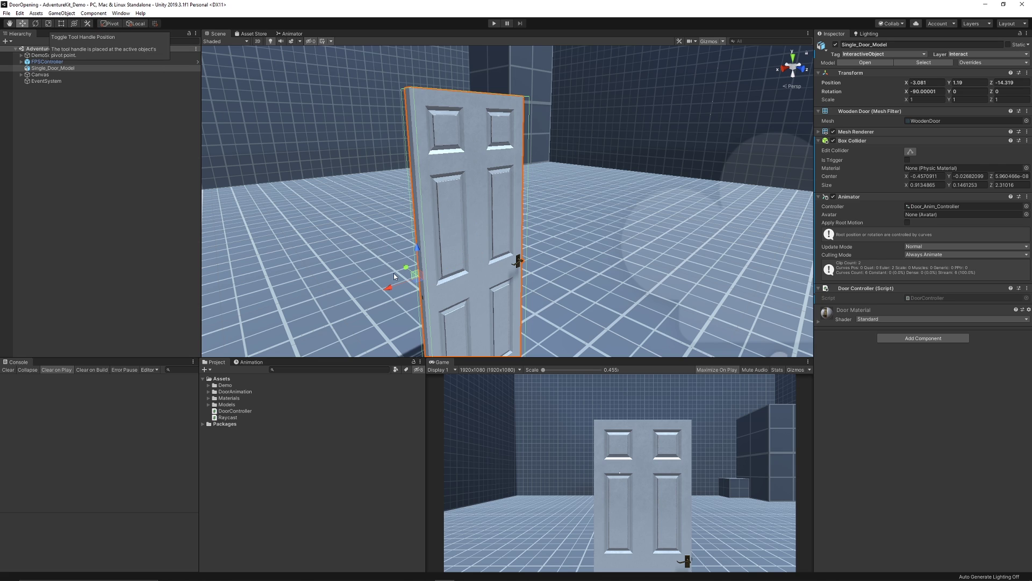
{"action": "left_click", "coordinate": [35, 23]}
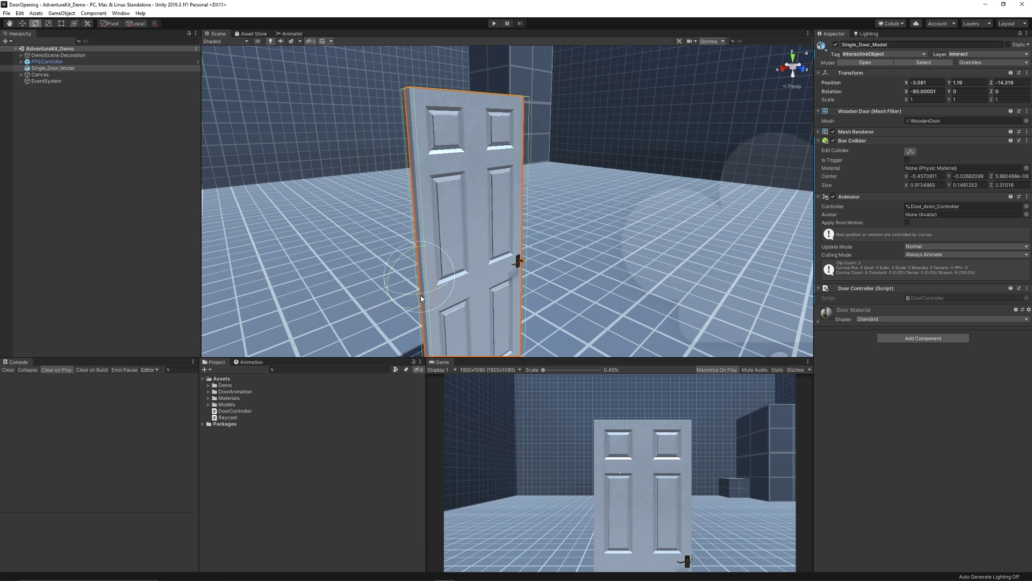
{"action": "left_click_drag", "start_coordinate": [425, 300], "coordinate": [461, 301]}
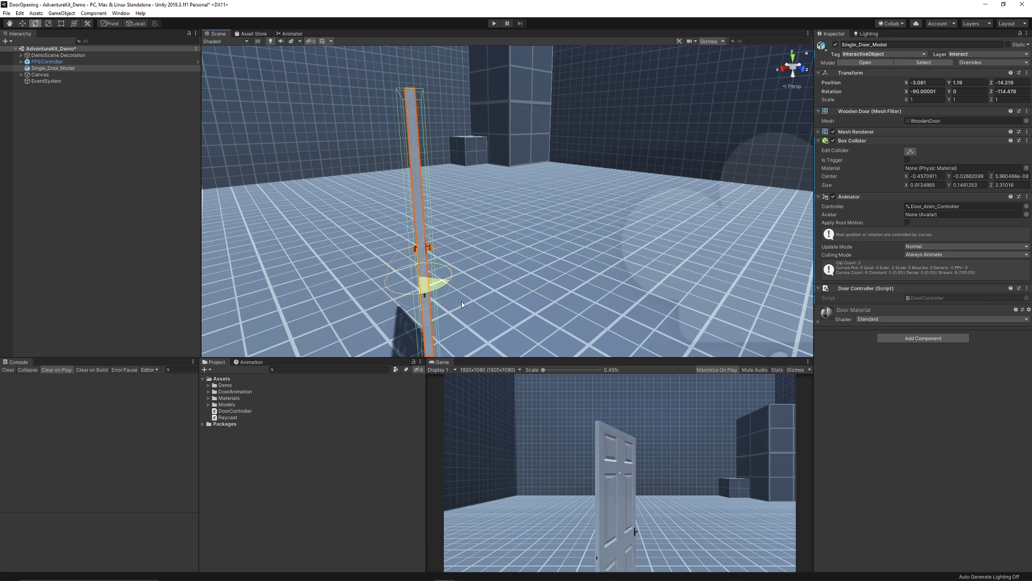
{"action": "key", "text": "ctrl+z"}
{"action": "key", "text": "ctrl+z"}
{"action": "key", "text": "w"}
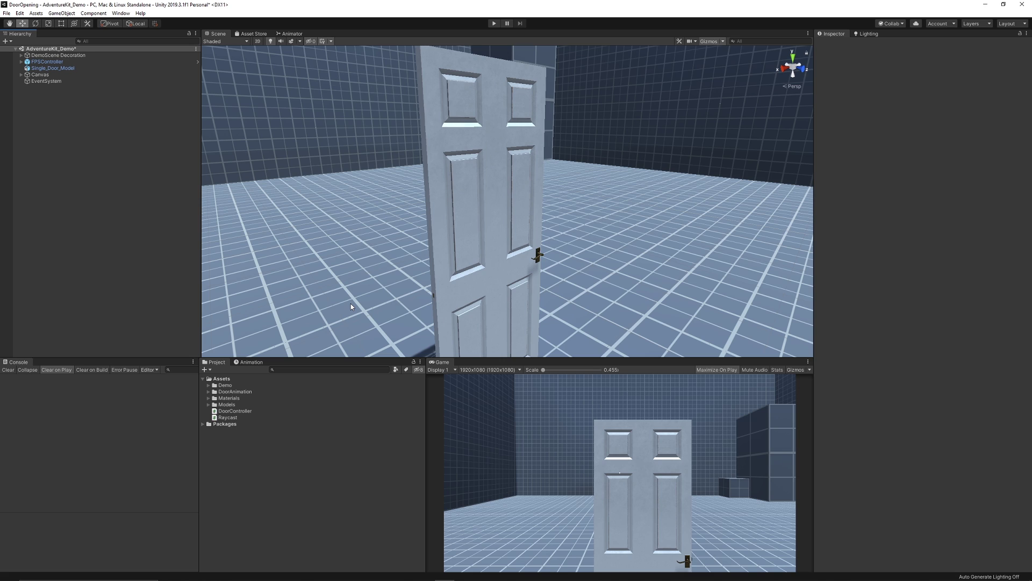
Show the door's OpenDoor clip and its rotation track in the Animation view
{"action": "left_click", "coordinate": [249, 366]}
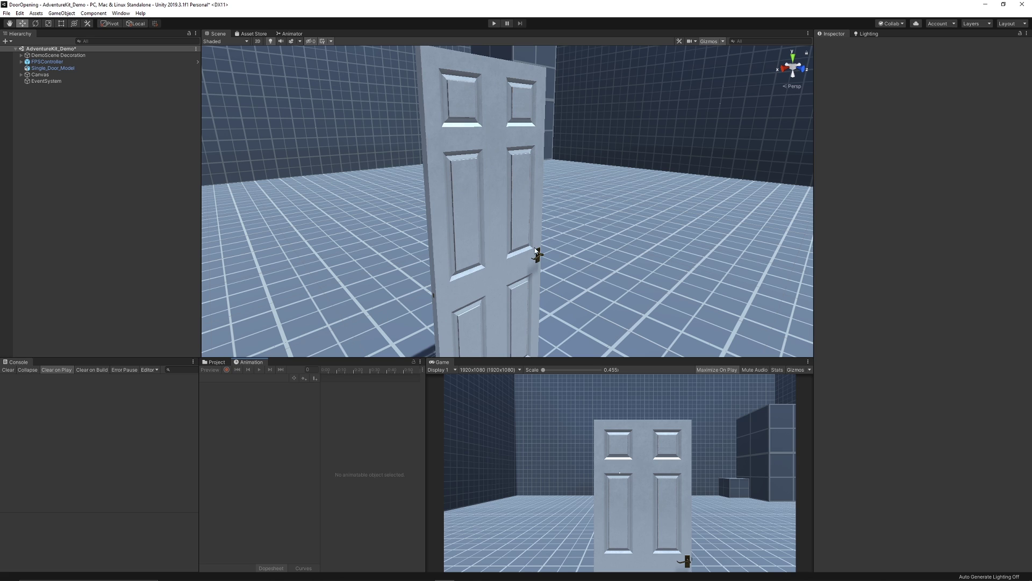
{"action": "left_click", "coordinate": [490, 279]}
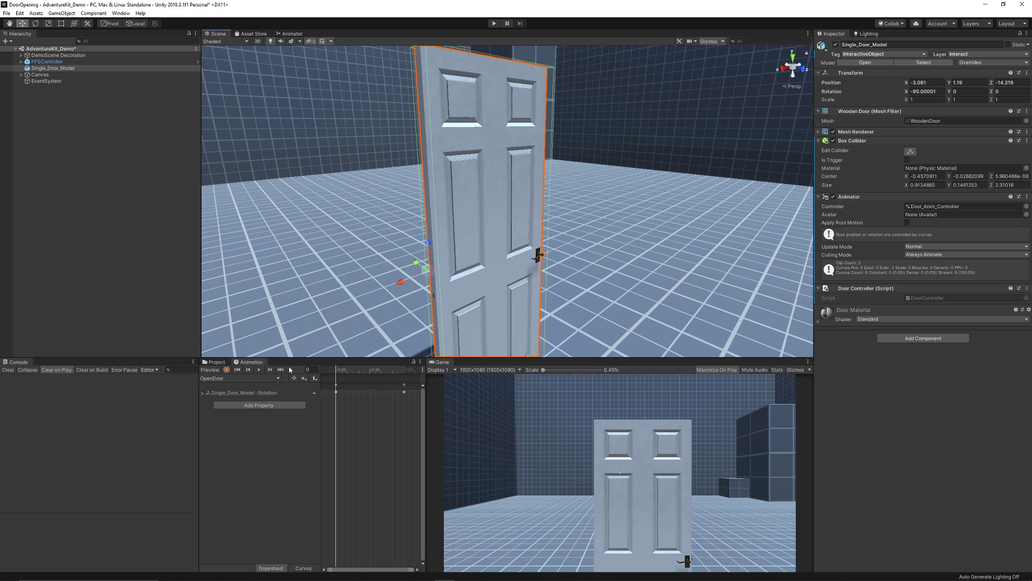
Return to the Project tab, then open Window > Animation > Animation and dock it below the Scene view
{"action": "left_click", "coordinate": [224, 364]}
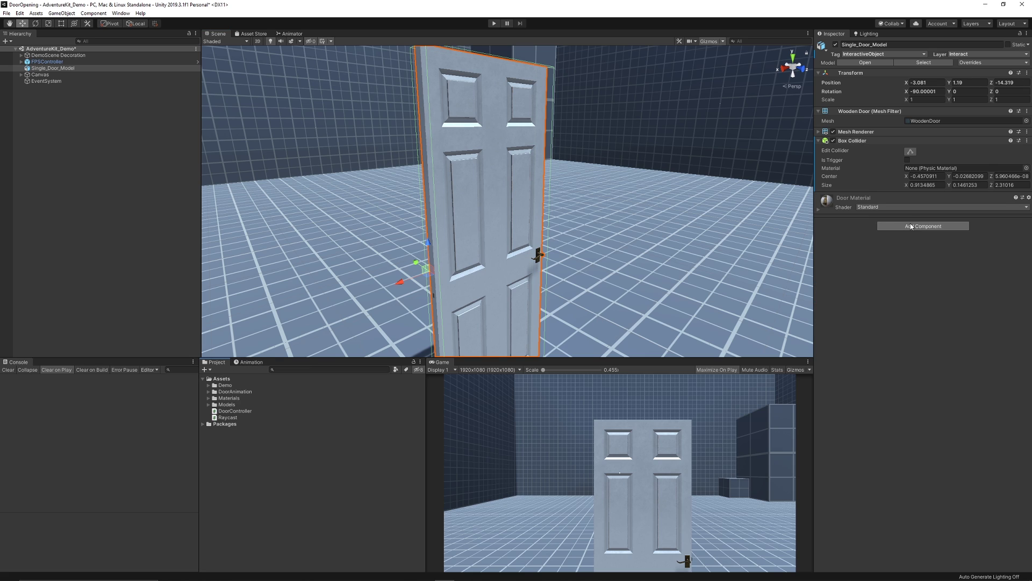
{"action": "left_click", "coordinate": [121, 13]}
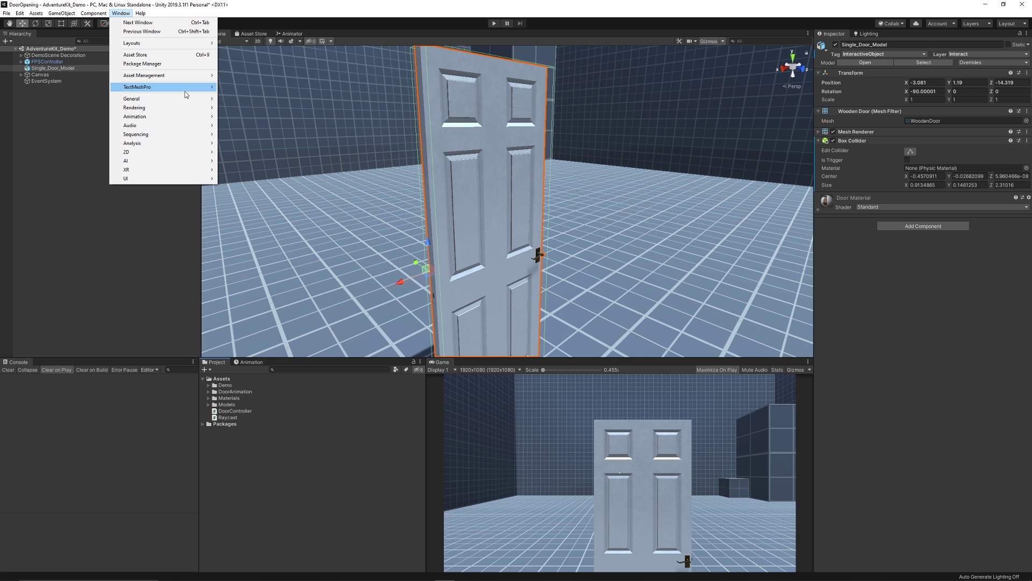
{"action": "mouse_move", "coordinate": [137, 116]}
{"action": "left_click", "coordinate": [239, 116]}
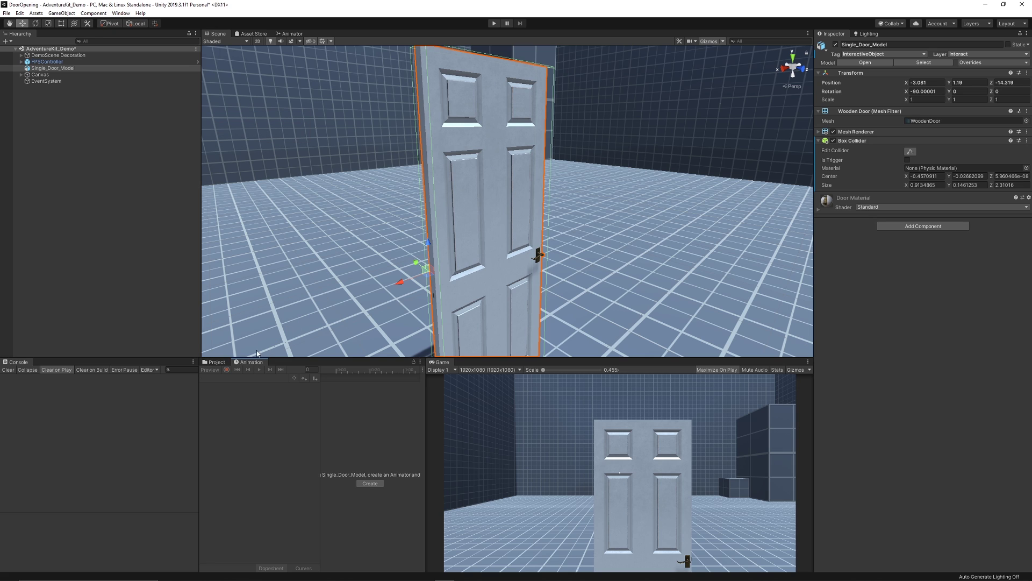
{"action": "left_click_drag", "start_coordinate": [250, 362], "coordinate": [341, 295]}
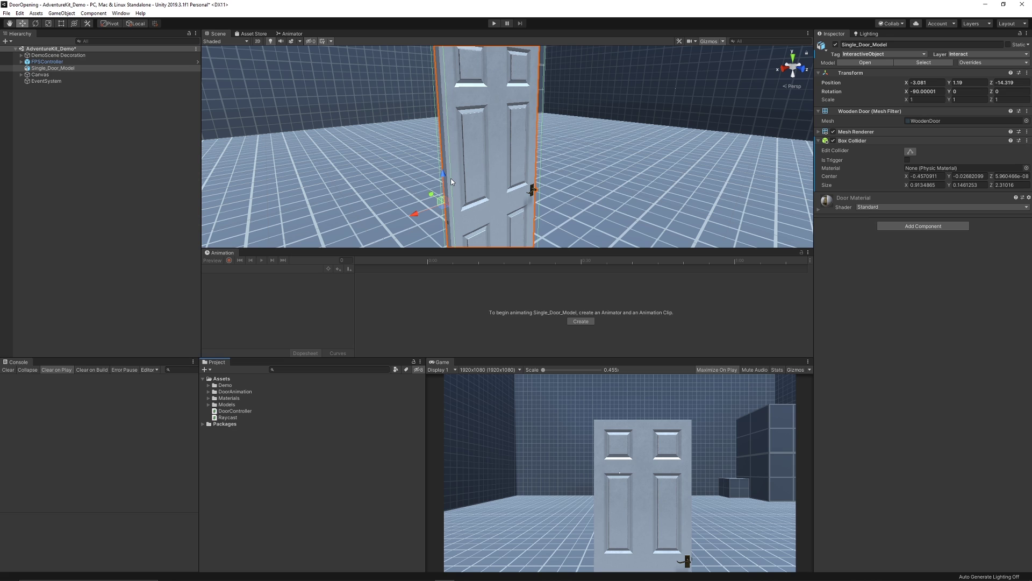
Create a new animation clip for the door and save it as DoorOpen
{"action": "left_click", "coordinate": [580, 321]}
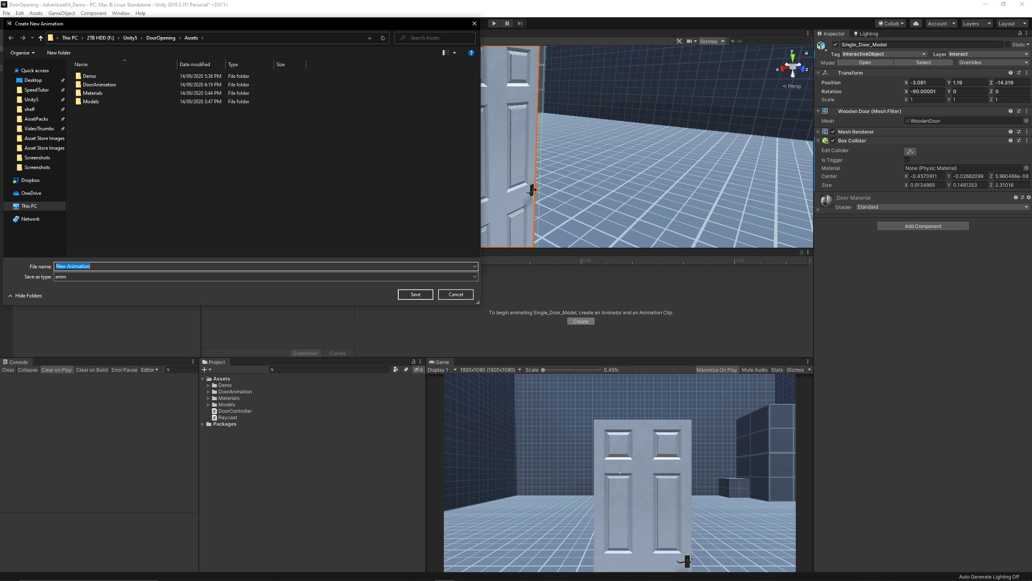
{"action": "type", "text": "DoorOpen"}
{"action": "key", "text": "Return"}
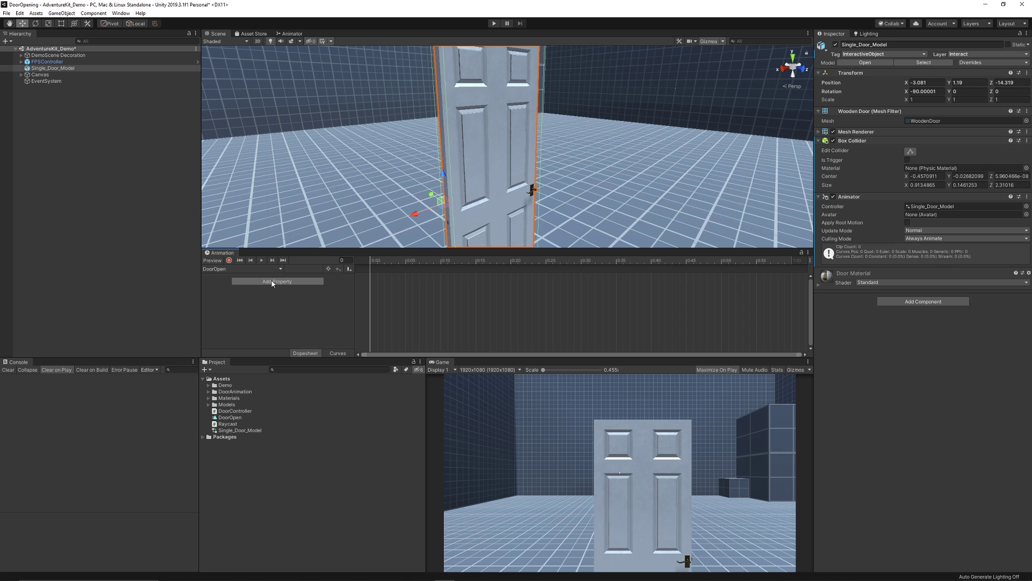
With the Rotate tool and Record enabled, key the door's closed rotation at frame 0
{"action": "left_click", "coordinate": [35, 23]}
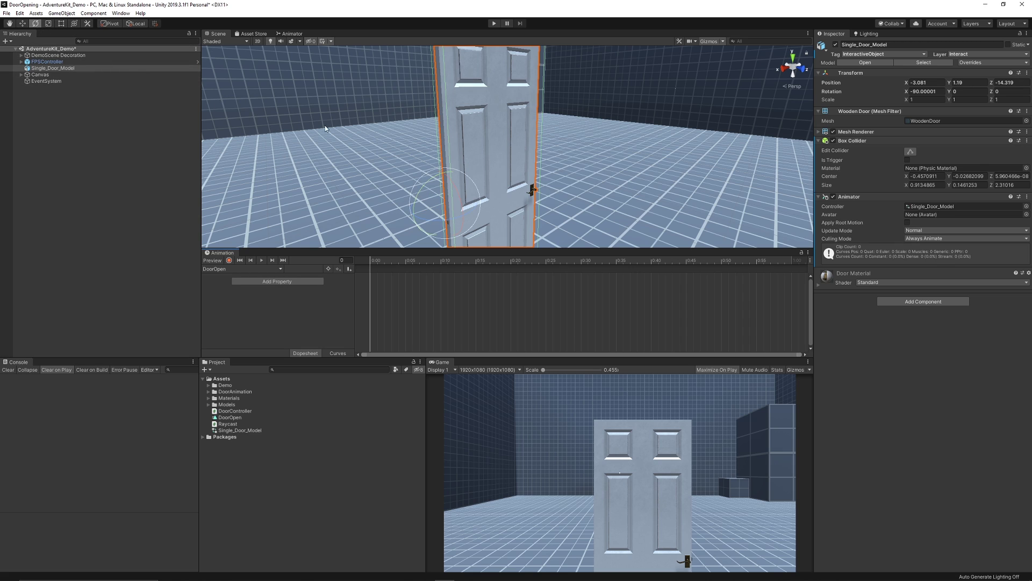
{"action": "left_click", "coordinate": [229, 260]}
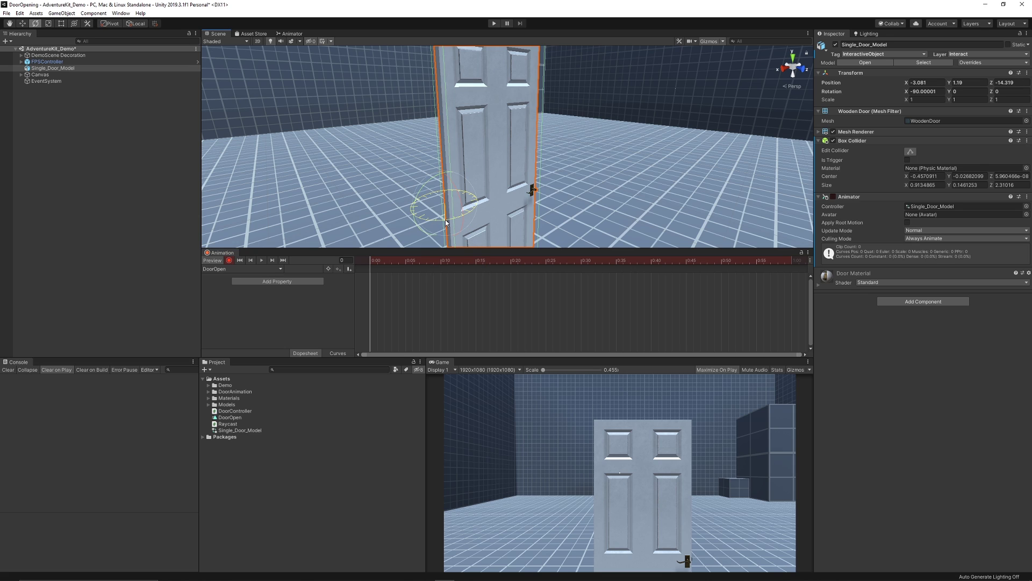
{"action": "left_click_drag", "start_coordinate": [445, 219], "coordinate": [454, 222], "text": "ctrl"}
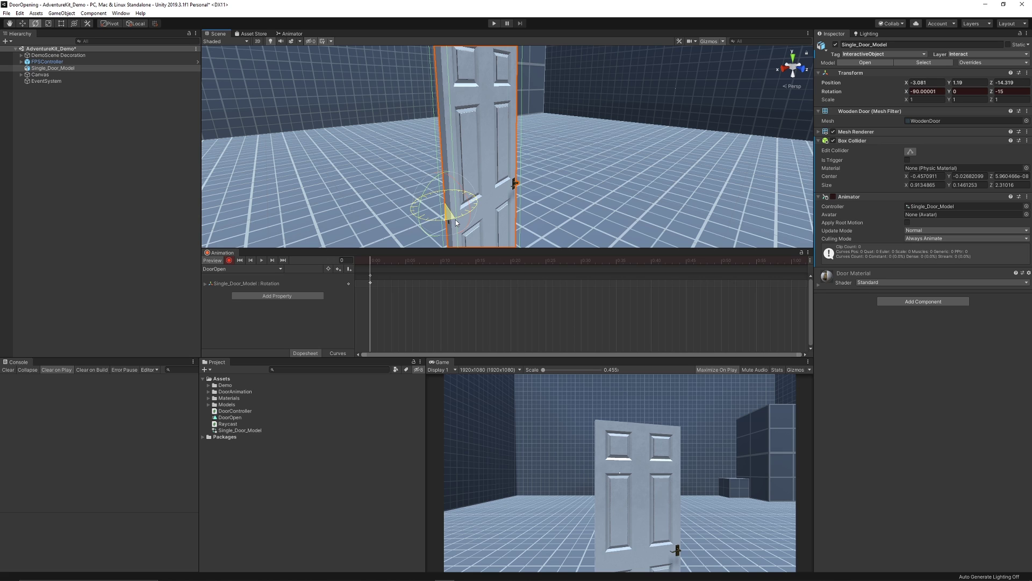
{"action": "key", "text": "ctrl+z"}
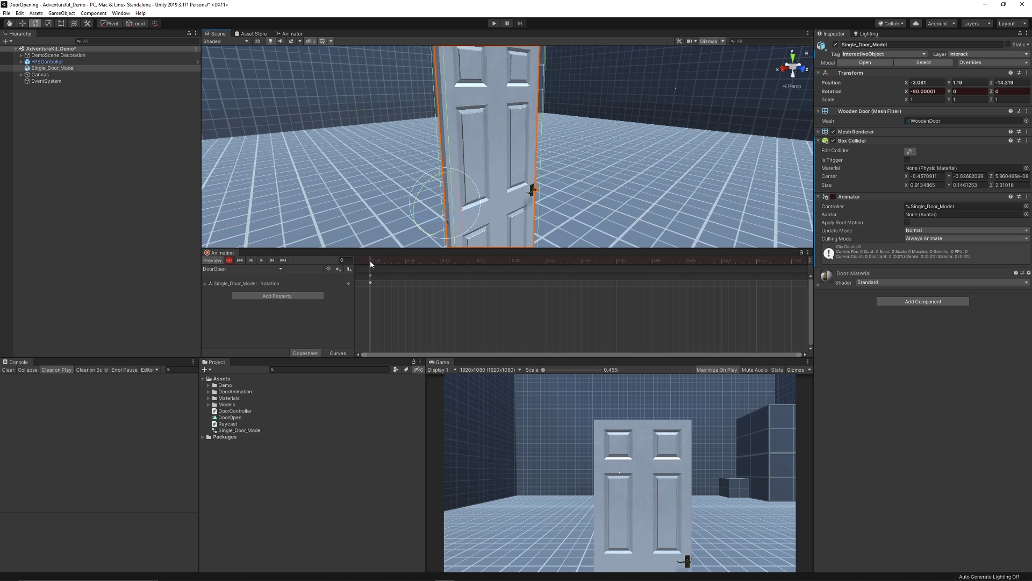
Key the door at Rotation Z -60 near frame 60 and scrub to preview the swing
{"action": "left_click_drag", "start_coordinate": [370, 263], "coordinate": [791, 276]}
{"action": "left_click_drag", "start_coordinate": [431, 218], "coordinate": [524, 221]}
{"action": "left_click_drag", "start_coordinate": [789, 260], "coordinate": [332, 295]}
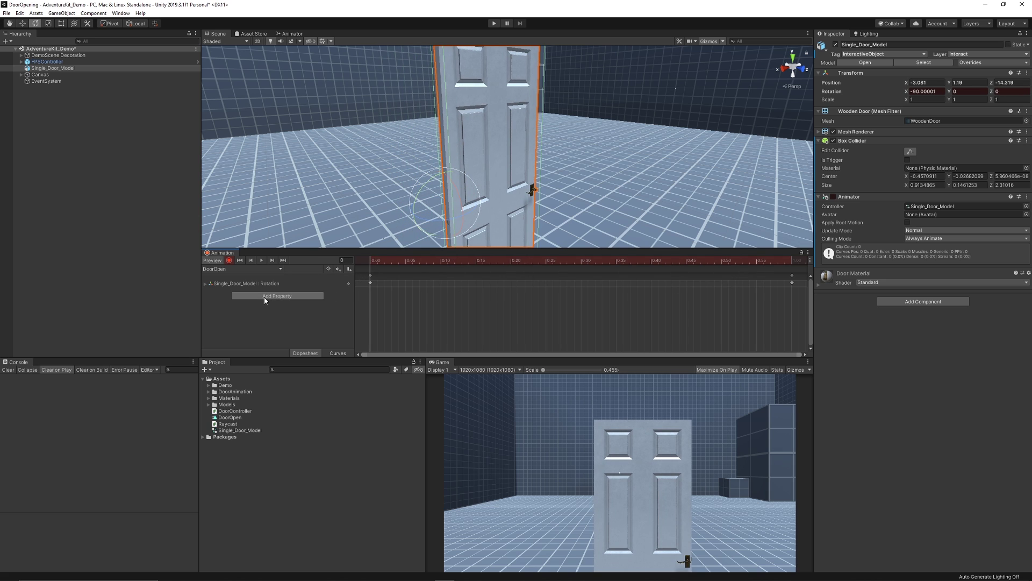
Create a second animation clip for the door, saved as DoorClose
{"action": "left_click", "coordinate": [236, 269]}
{"action": "left_click", "coordinate": [231, 290]}
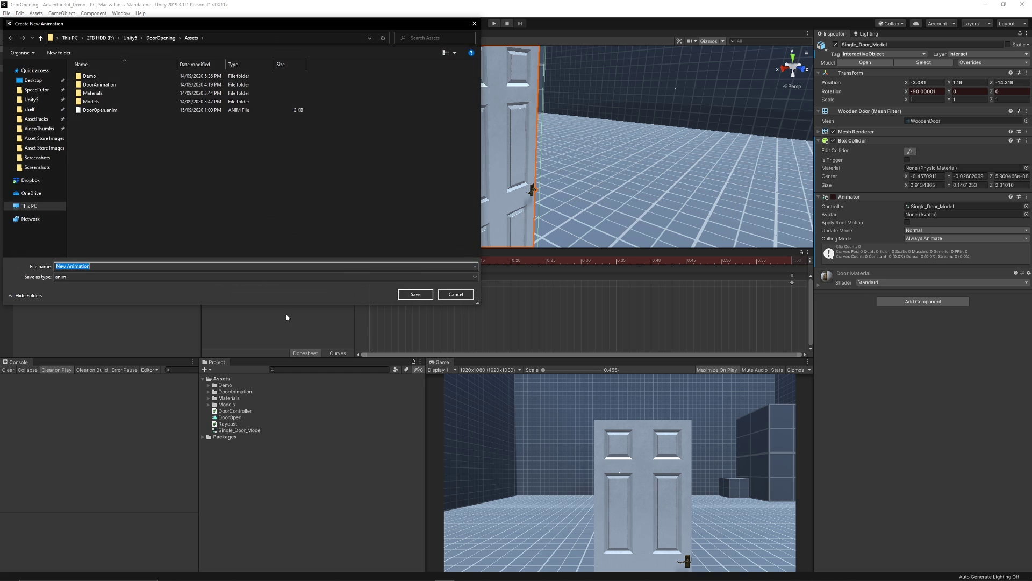
{"action": "type", "text": "D"}
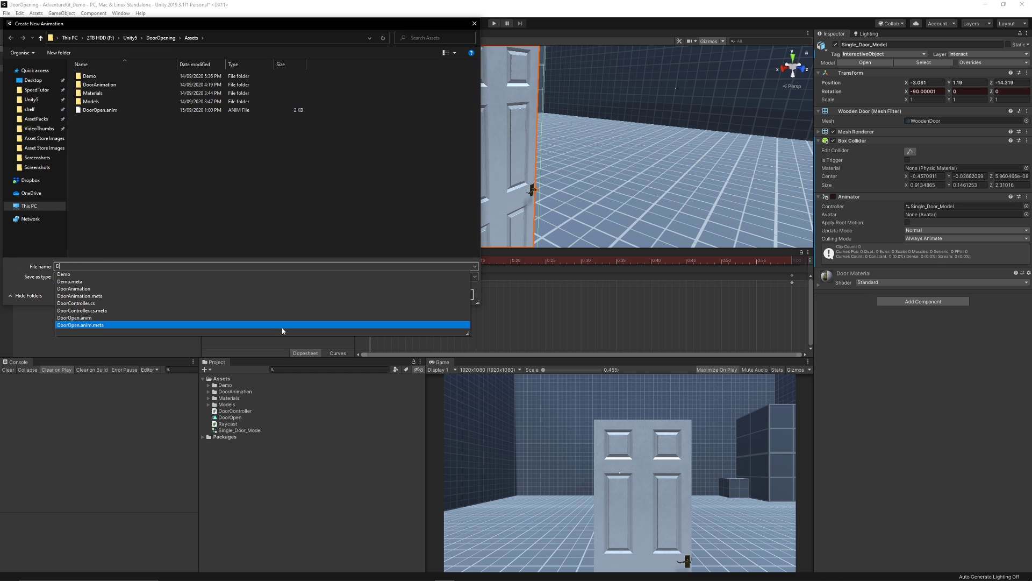
{"action": "type", "text": "oorClose"}
{"action": "key", "text": "Return"}
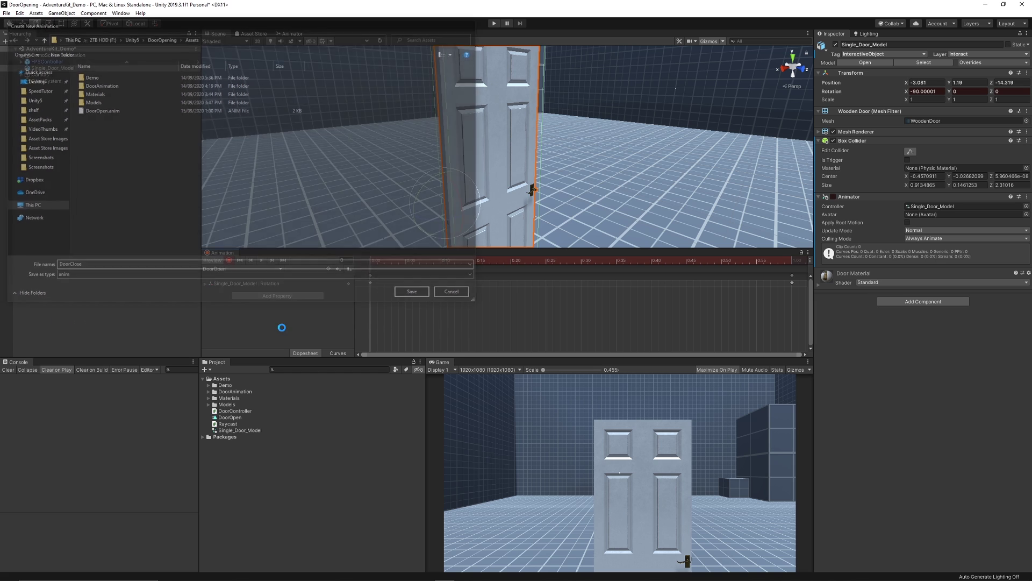
Select both DoorOpen rotation keyframes, then switch back to the empty DoorClose clip
{"action": "left_click", "coordinate": [234, 268]}
{"action": "left_click", "coordinate": [237, 285]}
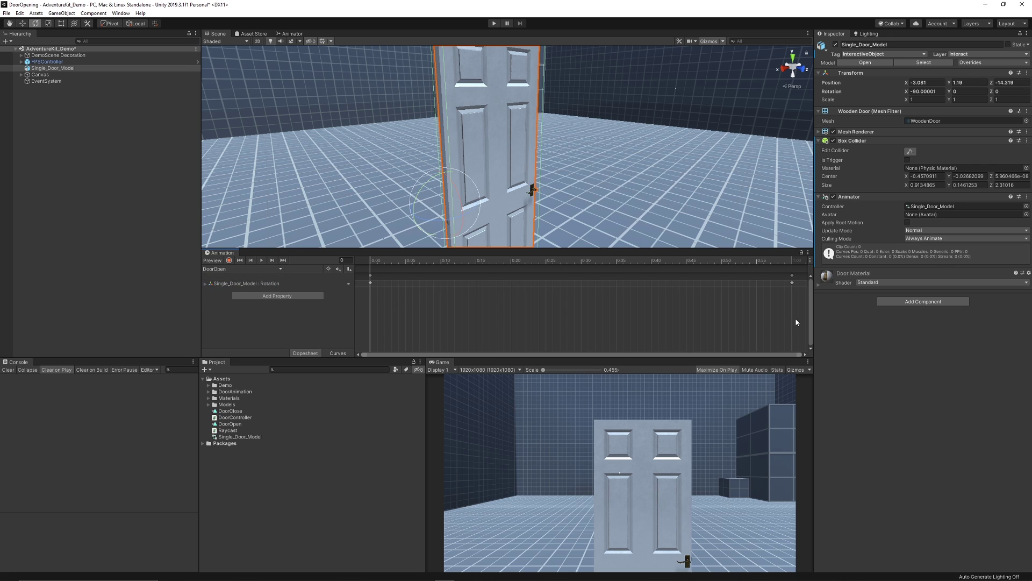
{"action": "left_click_drag", "start_coordinate": [800, 310], "coordinate": [357, 267]}
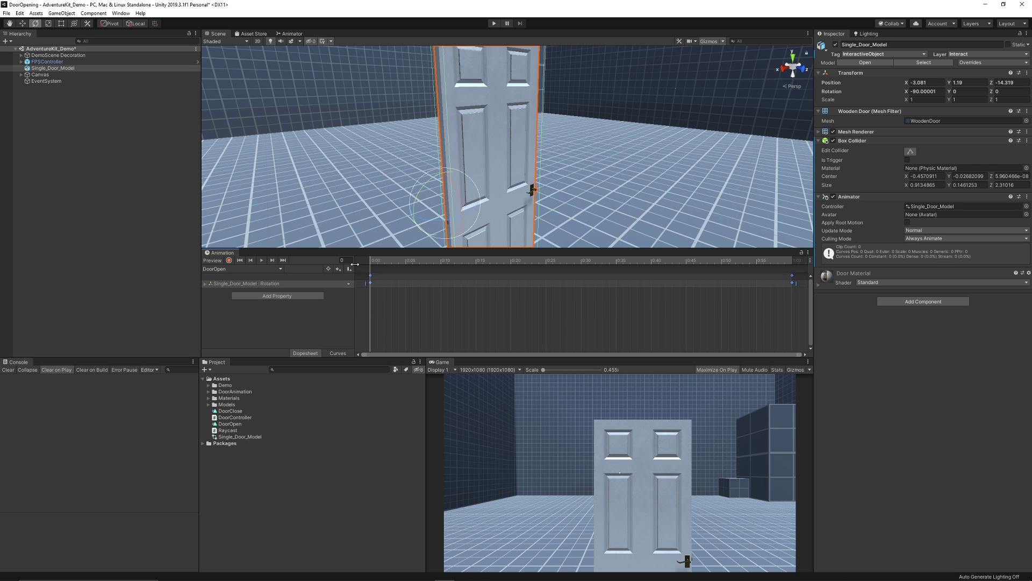
{"action": "left_click", "coordinate": [227, 269]}
{"action": "left_click", "coordinate": [228, 274]}
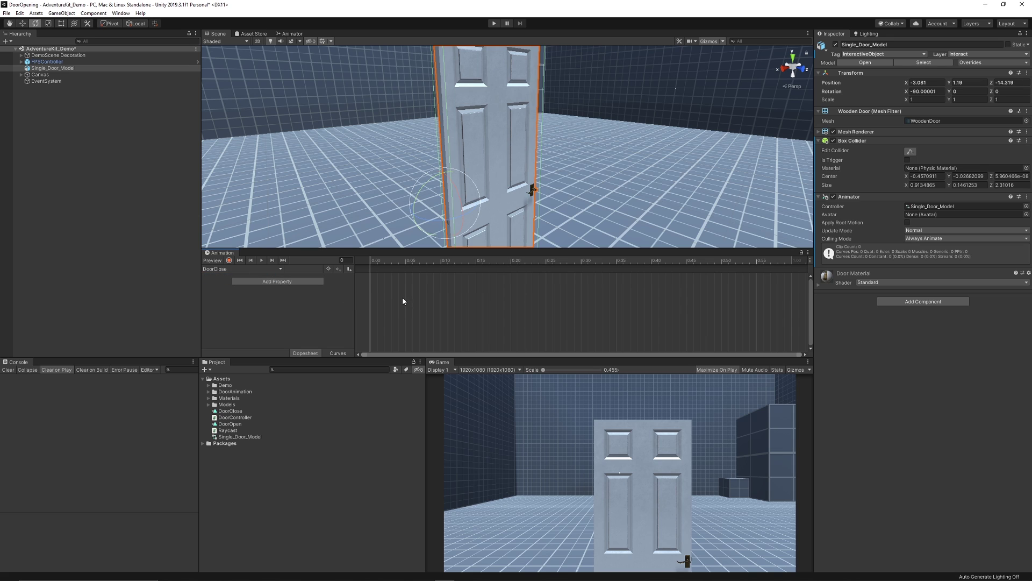
Paste the rotation keyframes into DoorClose and reorder them so the door swings from -90 back to 0
{"action": "key", "text": "ctrl+v"}
{"action": "left_click_drag", "start_coordinate": [372, 264], "coordinate": [305, 278]}
{"action": "mouse_move", "coordinate": [417, 311]}
{"action": "left_mouse_down"}
{"action": "mouse_move", "coordinate": [369, 272]}
{"action": "mouse_move", "coordinate": [413, 290]}
{"action": "mouse_move", "coordinate": [702, 290]}
{"action": "left_mouse_up"}
{"action": "mouse_move", "coordinate": [809, 308]}
{"action": "left_mouse_down"}
{"action": "mouse_move", "coordinate": [766, 281]}
{"action": "mouse_move", "coordinate": [370, 279]}
{"action": "left_mouse_up"}
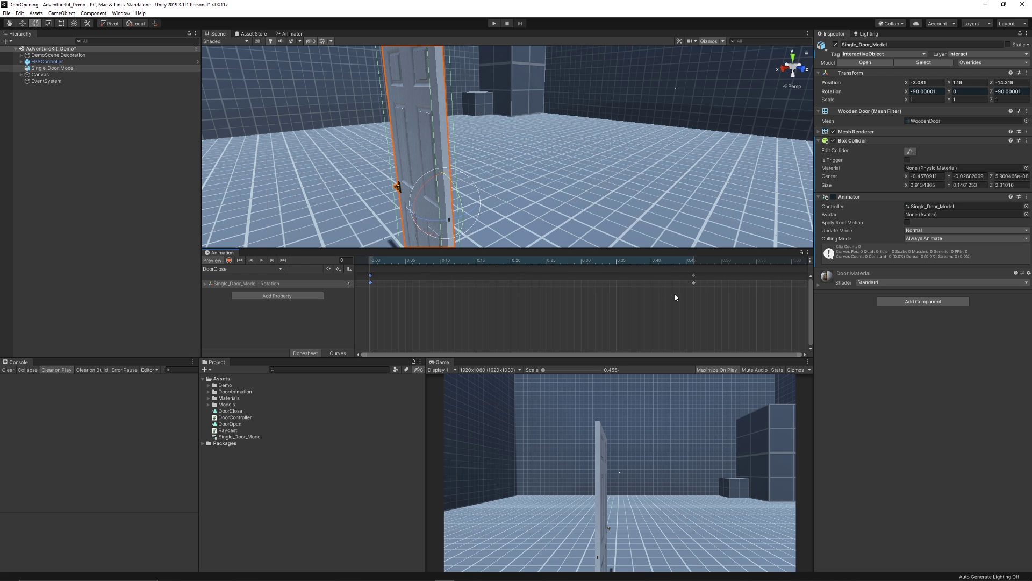
{"action": "left_click_drag", "start_coordinate": [680, 295], "coordinate": [792, 278]}
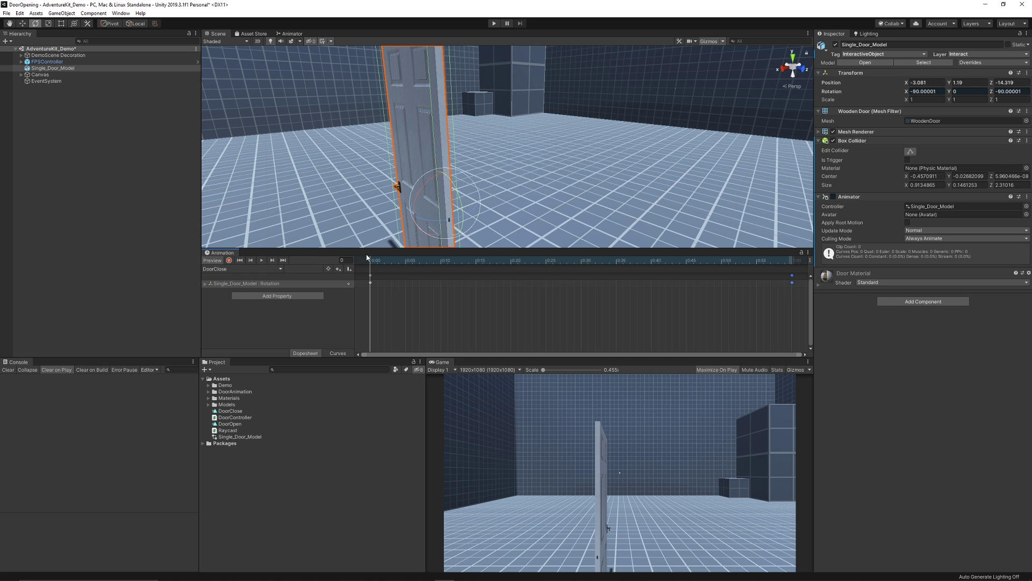
{"action": "mouse_move", "coordinate": [371, 260]}
{"action": "left_mouse_down"}
{"action": "mouse_move", "coordinate": [749, 278]}
{"action": "mouse_move", "coordinate": [359, 270]}
{"action": "left_mouse_up"}
Open the Animator window showing the Single_Door_Model controller graph
{"action": "left_click", "coordinate": [120, 13]}
{"action": "mouse_move", "coordinate": [134, 117]}
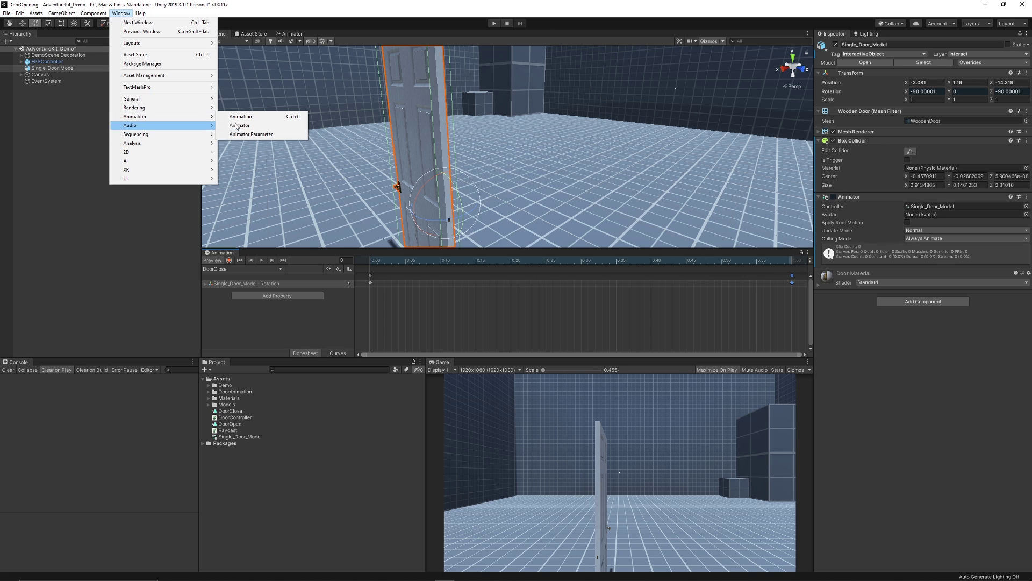
{"action": "left_click", "coordinate": [298, 35]}
{"action": "scroll", "coordinate": [642, 160], "scroll_direction": "down", "scroll_amount": 3}
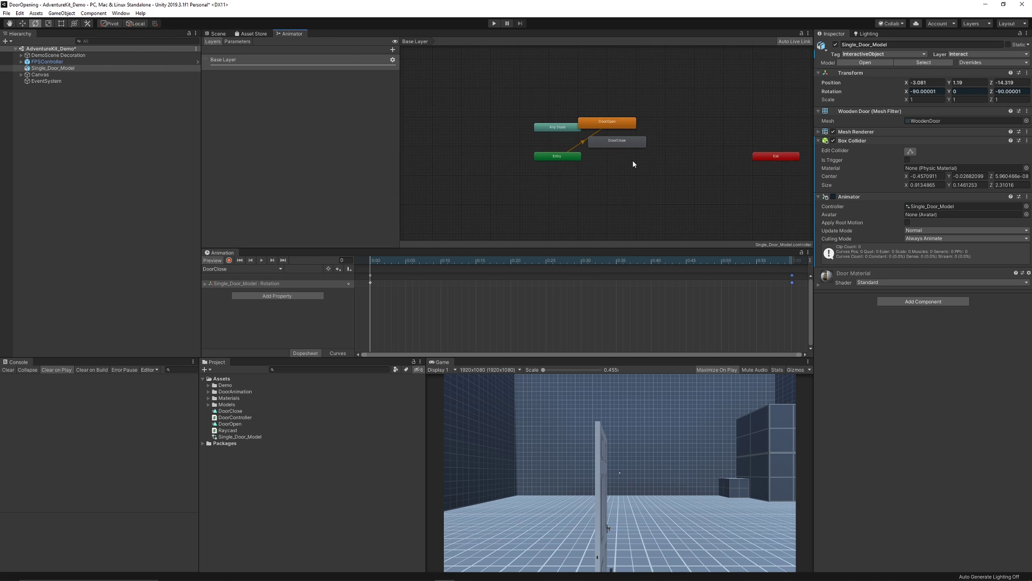
{"action": "scroll", "coordinate": [619, 164], "scroll_direction": "up", "scroll_amount": 5}
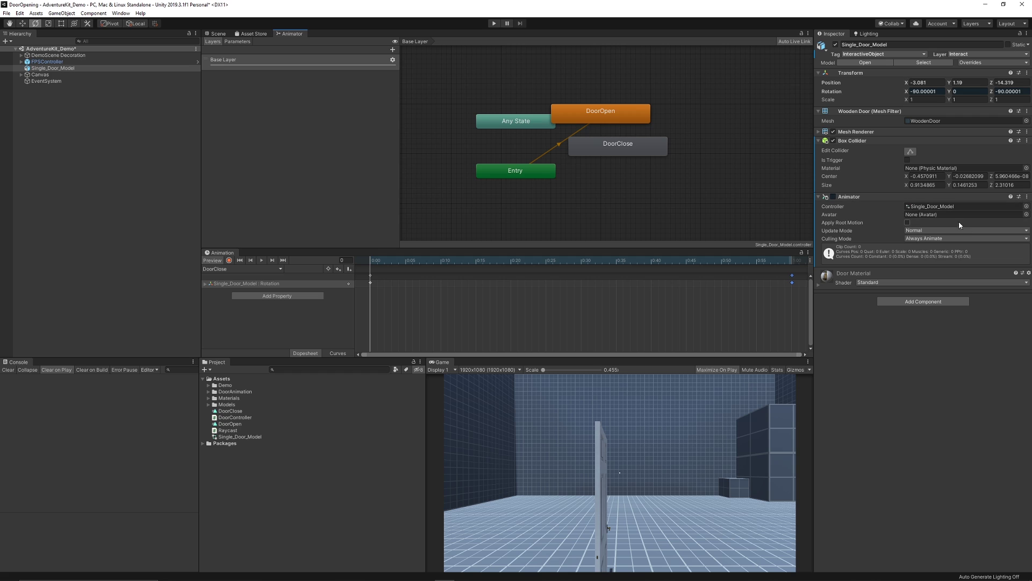
{"action": "double_click", "coordinate": [936, 207]}
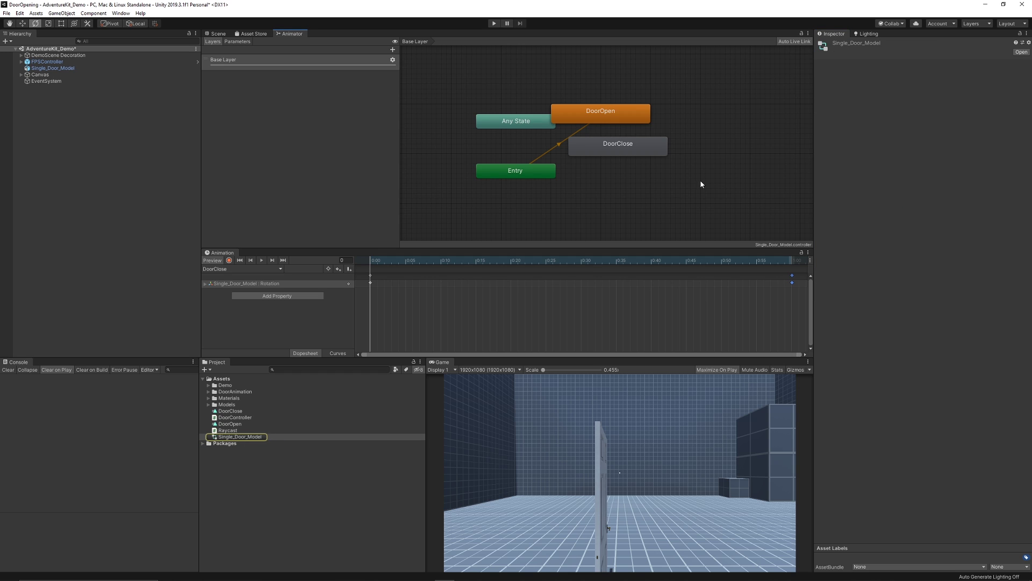
Group the DoorOpen and DoorClose states together and move Any State beside Entry
{"action": "left_click", "coordinate": [616, 142]}
{"action": "left_click_drag", "start_coordinate": [616, 142], "coordinate": [643, 169]}
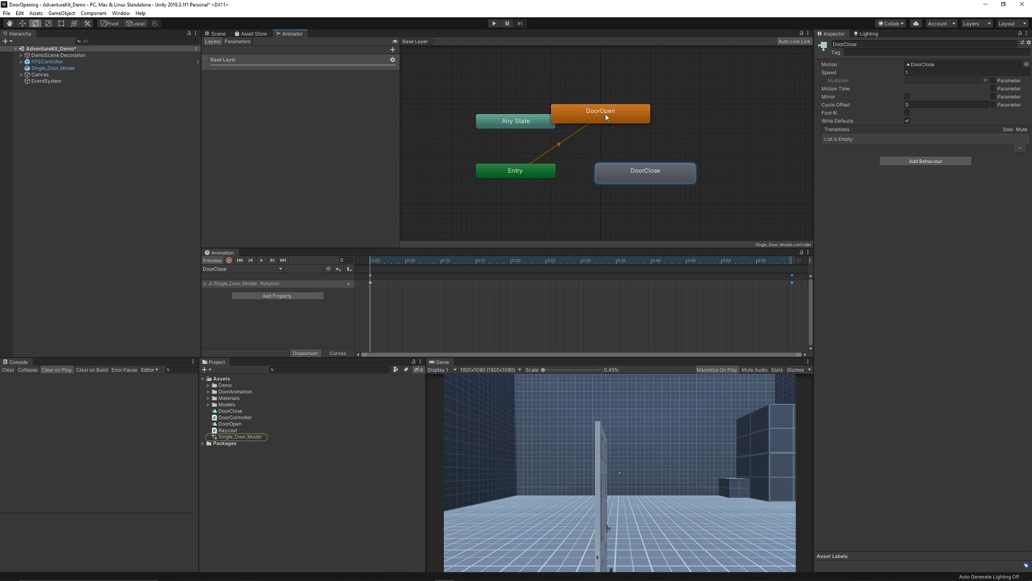
{"action": "left_click_drag", "start_coordinate": [605, 114], "coordinate": [651, 154]}
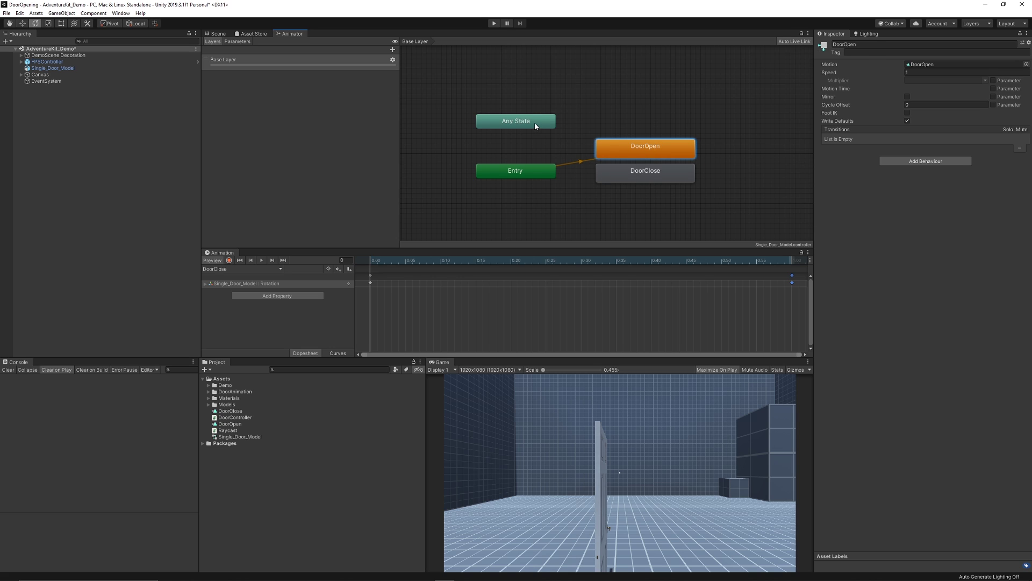
{"action": "left_click_drag", "start_coordinate": [534, 123], "coordinate": [536, 153]}
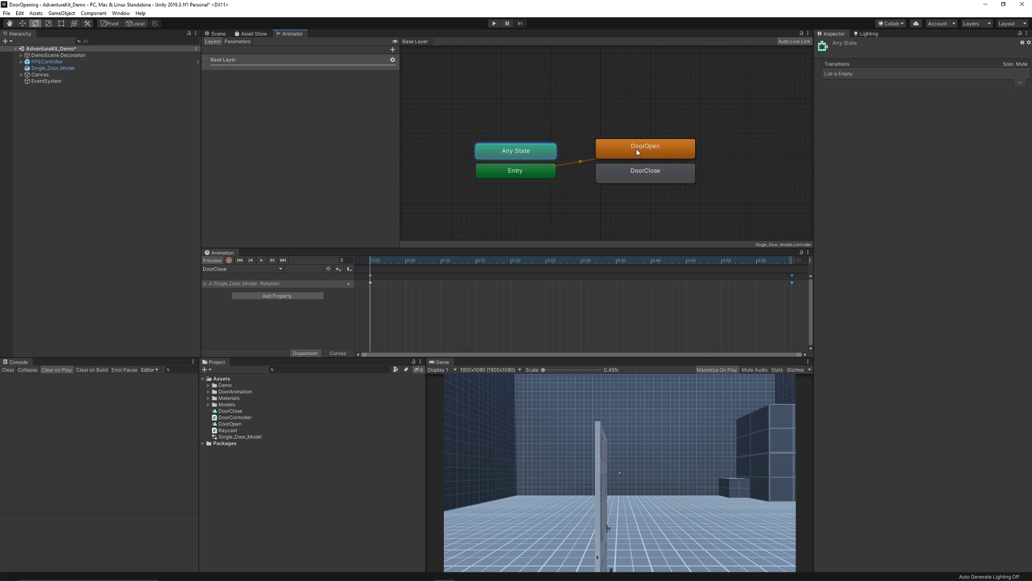
Add an empty state, set it as the layer default, and place it above DoorOpen
{"action": "right_click", "coordinate": [585, 205]}
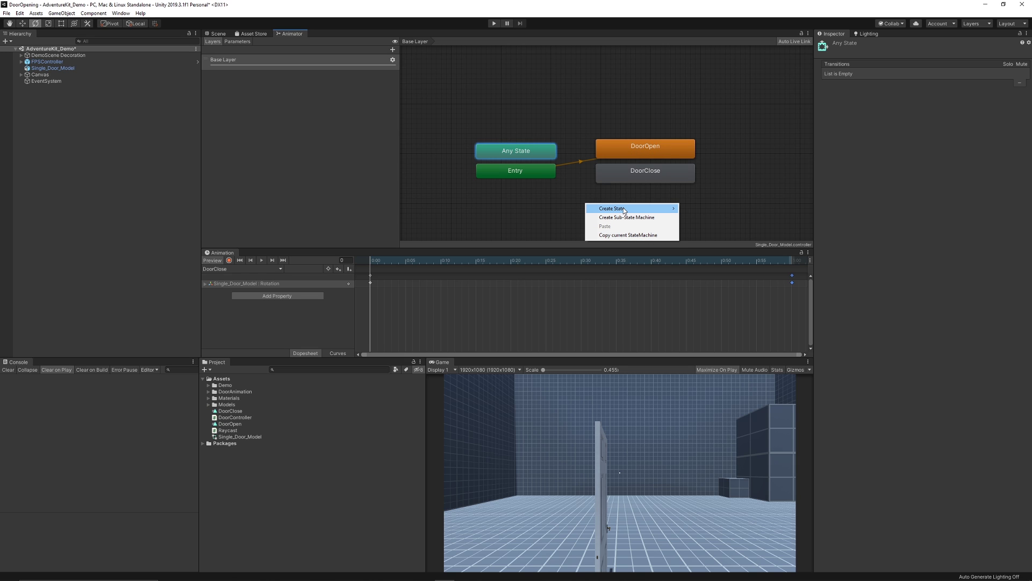
{"action": "mouse_move", "coordinate": [630, 211]}
{"action": "left_click", "coordinate": [698, 208]}
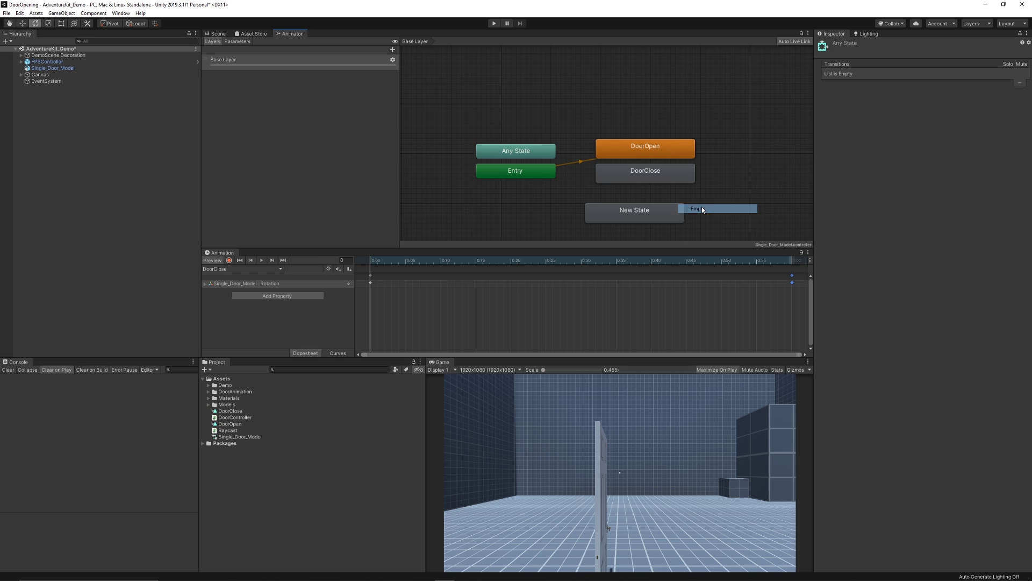
{"action": "left_click_drag", "start_coordinate": [592, 209], "coordinate": [555, 191]}
{"action": "left_click", "coordinate": [539, 176]}
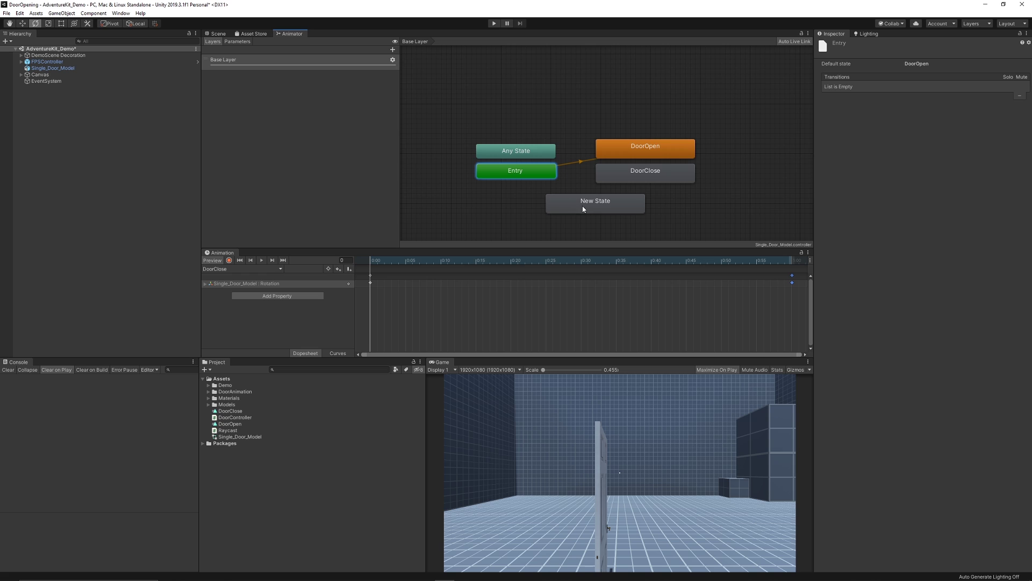
{"action": "right_click", "coordinate": [586, 207]}
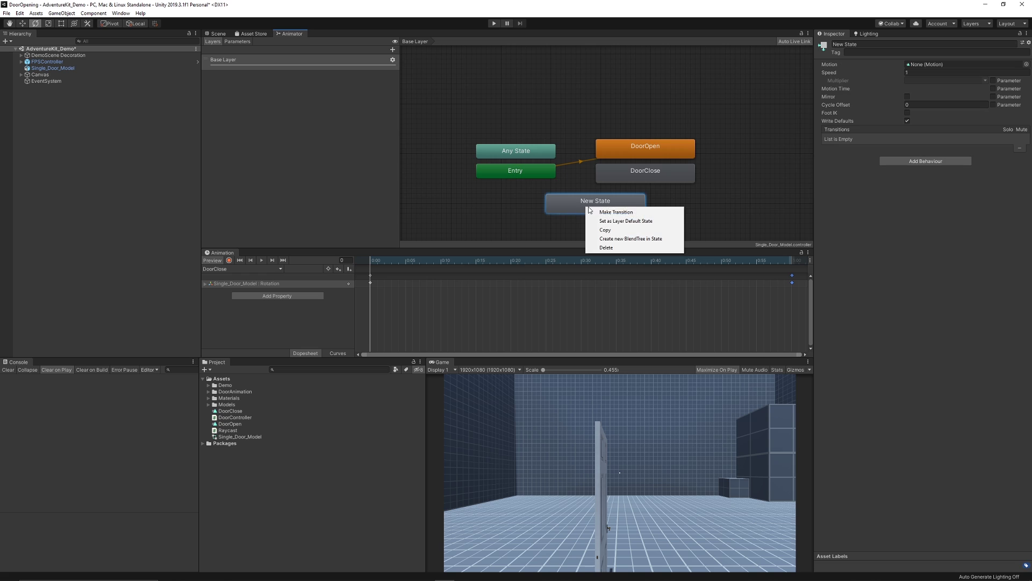
{"action": "left_click", "coordinate": [623, 221]}
{"action": "left_click_drag", "start_coordinate": [603, 204], "coordinate": [653, 124]}
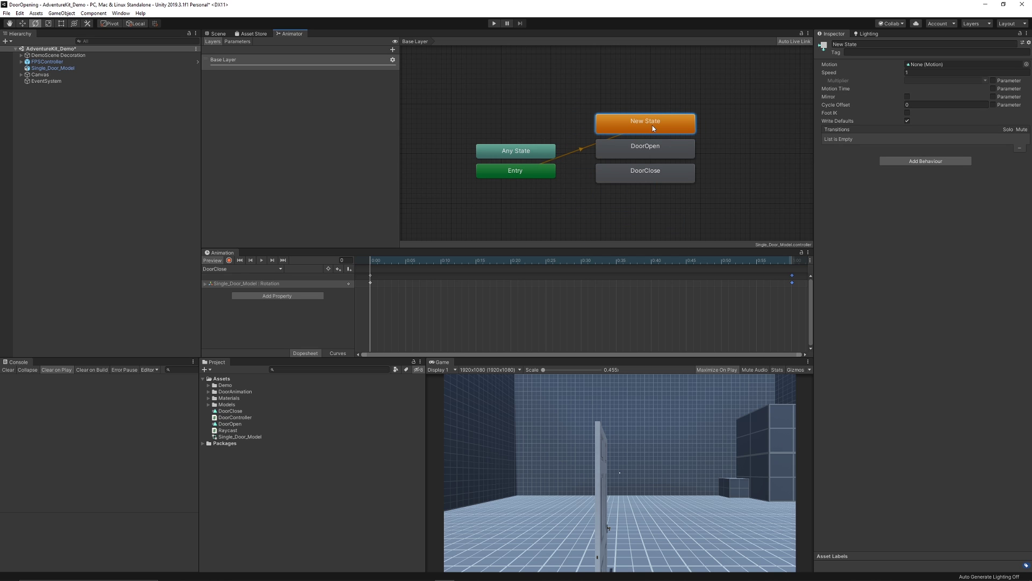
Rename the default state Idle, then check which clips DoorOpen and DoorClose play
{"action": "left_click", "coordinate": [866, 45]}
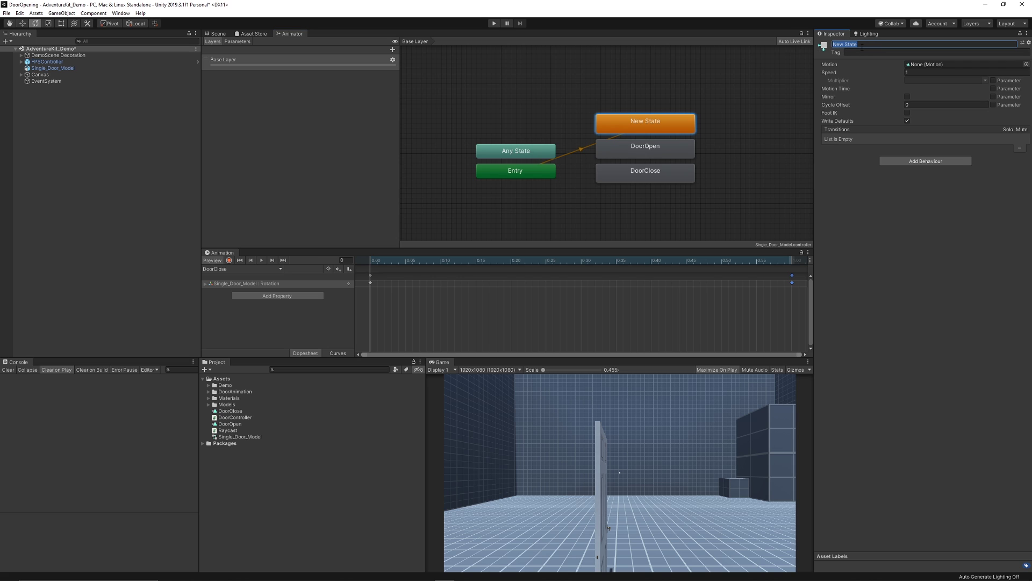
{"action": "type", "text": "Idle"}
{"action": "key", "text": "Return"}
{"action": "left_click", "coordinate": [669, 148]}
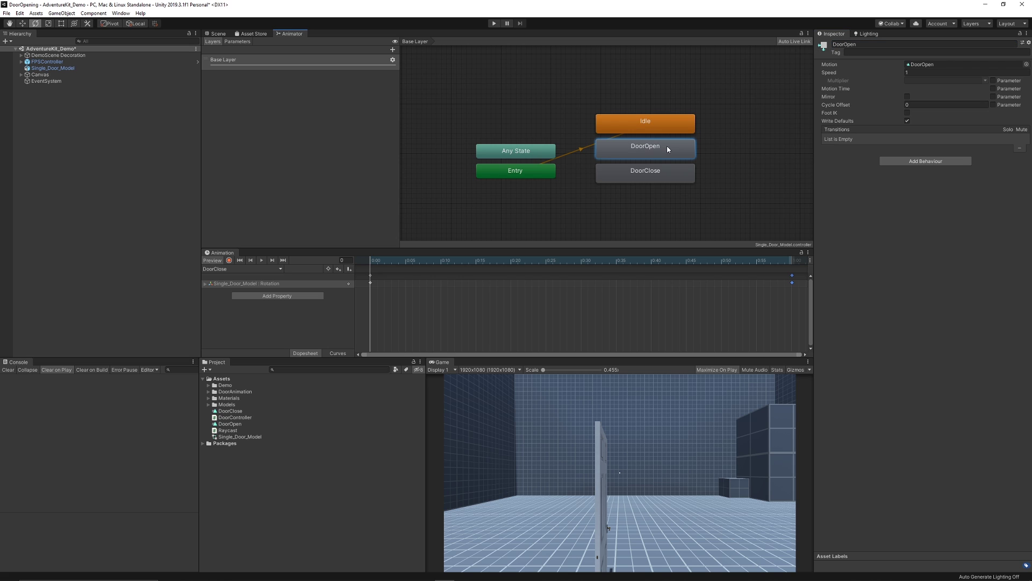
{"action": "left_click", "coordinate": [661, 173]}
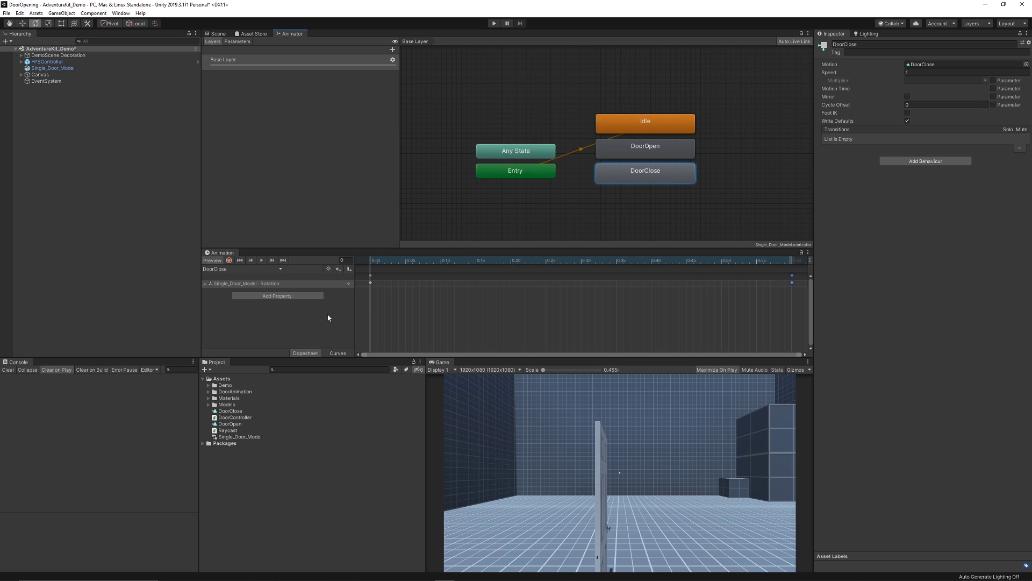
Inspect the DoorOpen clip's Loop Time setting, then clear the selection and return to the Scene view
{"action": "left_click", "coordinate": [229, 424]}
{"action": "left_click", "coordinate": [235, 412], "text": "ctrl"}
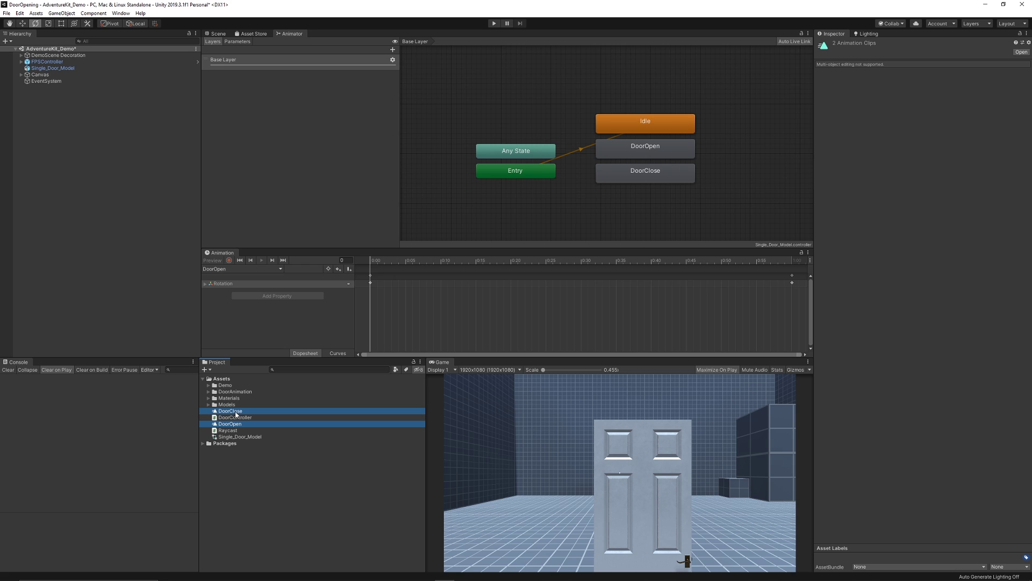
{"action": "left_click", "coordinate": [295, 423]}
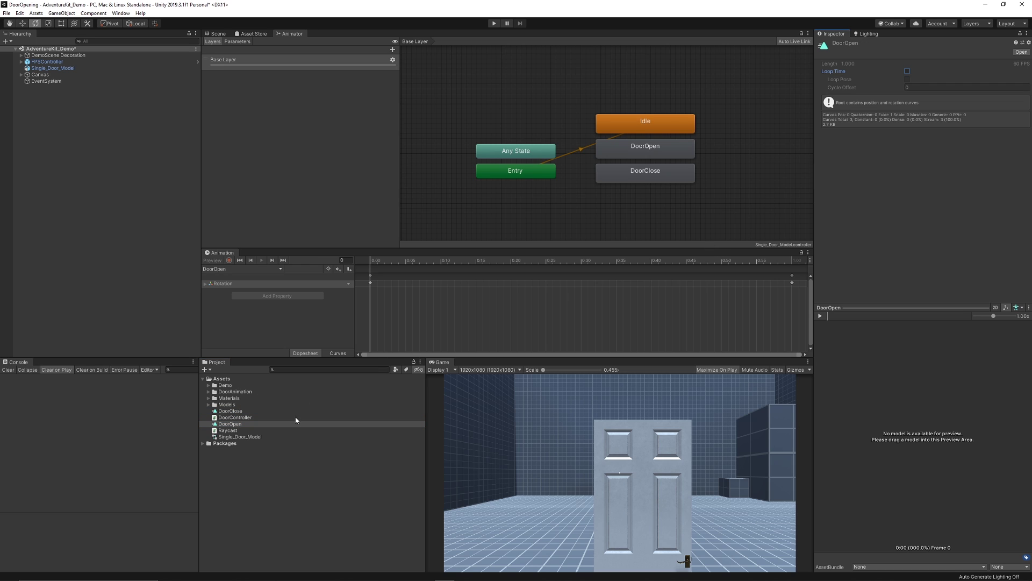
{"action": "left_click", "coordinate": [955, 135]}
{"action": "left_click", "coordinate": [224, 491]}
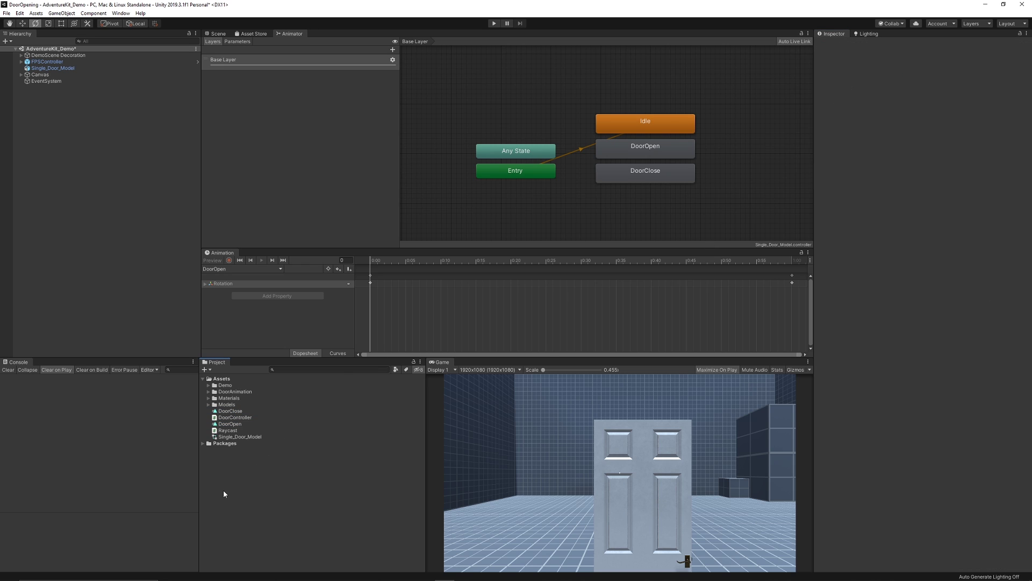
{"action": "left_click", "coordinate": [217, 34]}
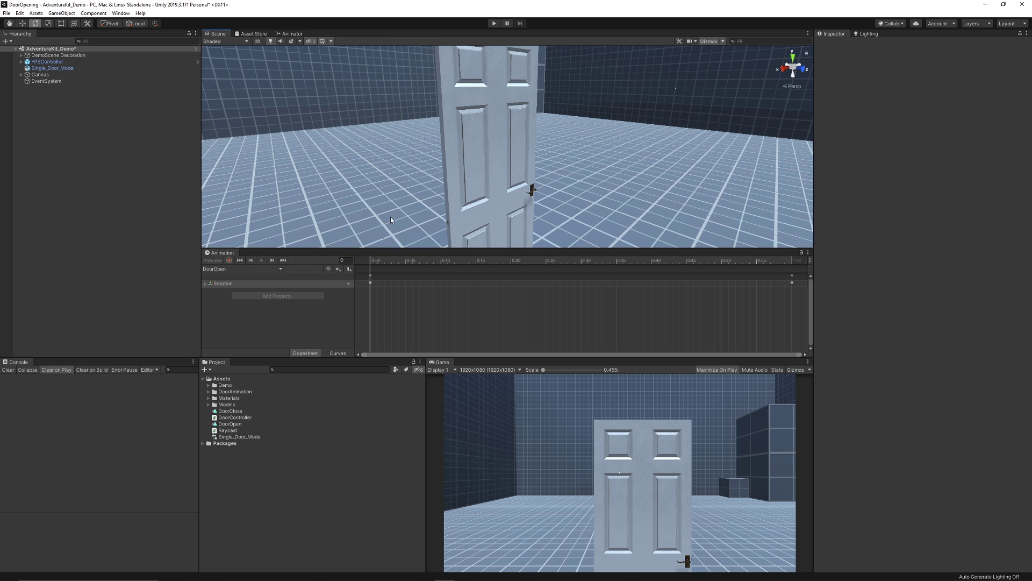